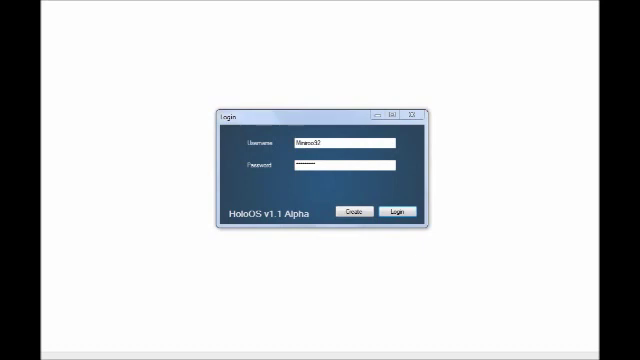
# Step: Step the system volume up several notches with the volume media keys on the login screen
pyautogui.press('XF86AudioLowerVolume')
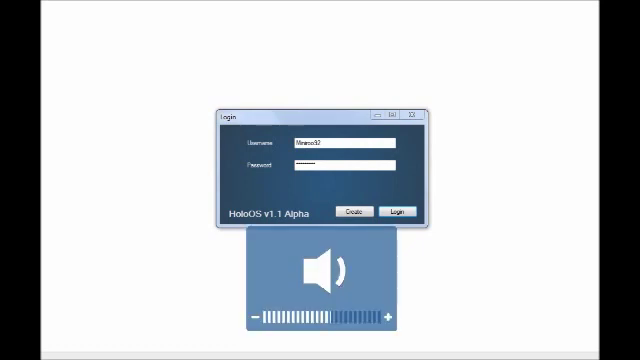
pyautogui.press('XF86AudioRaiseVolume')
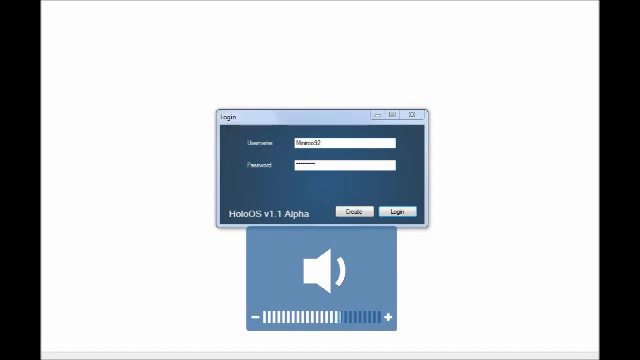
pyautogui.press('XF86AudioRaiseVolume')
pyautogui.press('XF86AudioRaiseVolume')
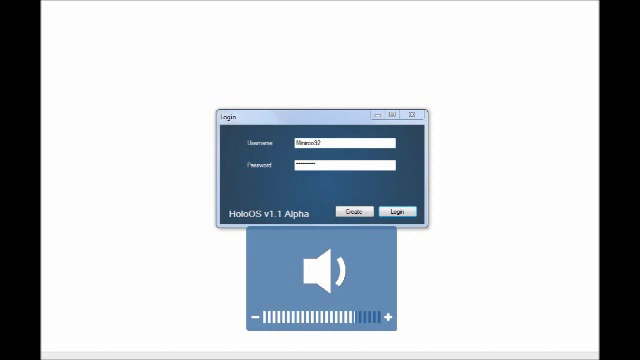
pyautogui.press('XF86AudioRaiseVolume')
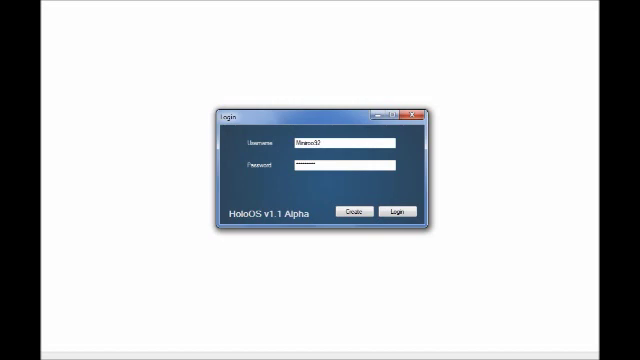
# Step: Erase the filled-in username and password, returning focus to the username field
pyautogui.hotkey('shift', 'Left')
pyautogui.hotkey('shift', 'Left')
pyautogui.hotkey('shift', 'Left')
pyautogui.hotkey('shift', 'Left')
pyautogui.hotkey('shift', 'Left')
pyautogui.hotkey('shift', 'Left')
pyautogui.press('BackSpace')
pyautogui.press('Tab')
pyautogui.hotkey('shift', 'Left')
pyautogui.hotkey('shift', 'Left')
pyautogui.hotkey('shift', 'Left')
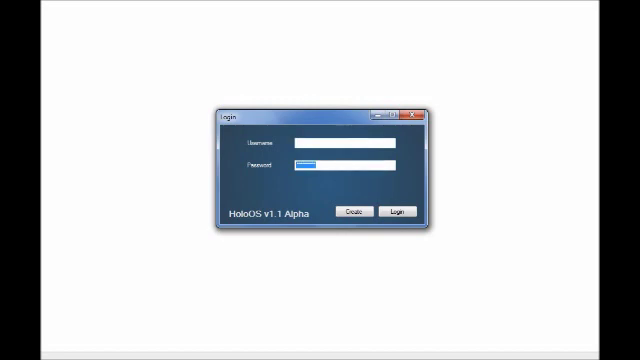
pyautogui.press('BackSpace')
pyautogui.hotkey('shift', 'Tab')
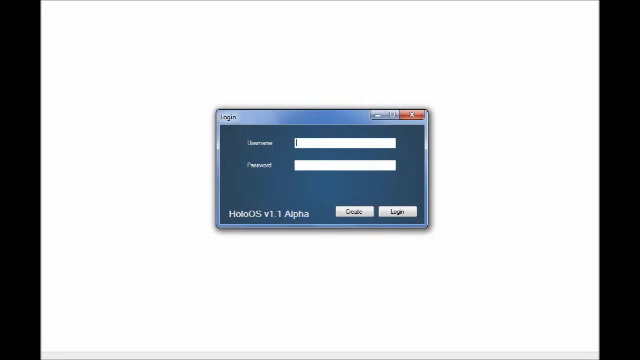
# Step: Open the account registration form, then cancel back to the login form
pyautogui.press('Tab')
pyautogui.press('Tab')
pyautogui.press('Return')
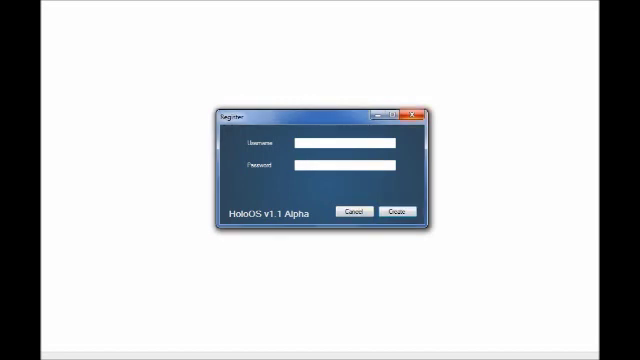
pyautogui.press('Escape')
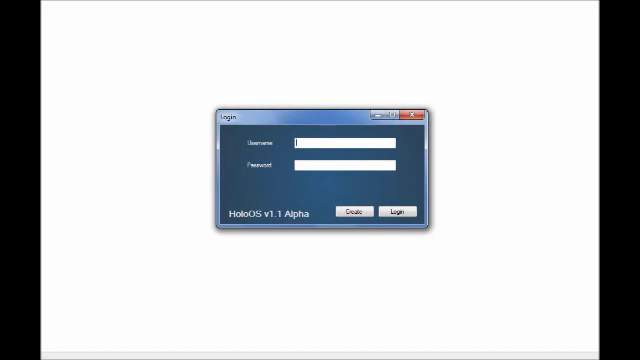
pyautogui.write('alexis')
# Step: Try logging in, dismiss the invalid-username error, reselect the username, and raise the volume
pyautogui.press('Tab')
pyautogui.press('Return')
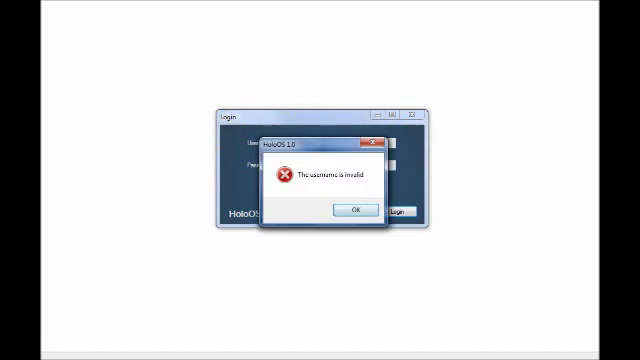
pyautogui.press('Return')
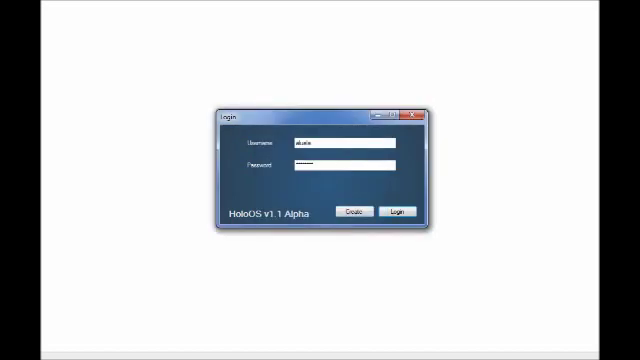
pyautogui.hotkey('shift', 'Tab')
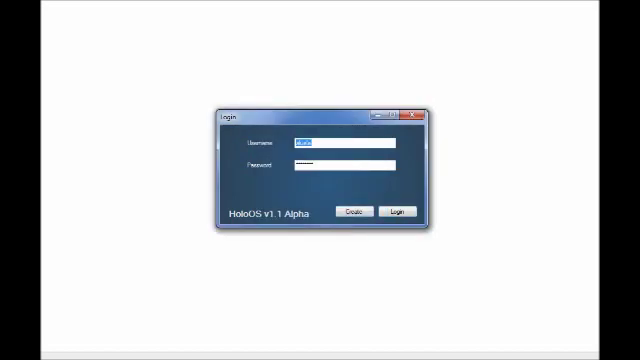
pyautogui.press('XF86AudioRaiseVolume')
# Step: Select the whole password entry and submit the login to reach the desktop
pyautogui.hotkey('ctrl', 'a')
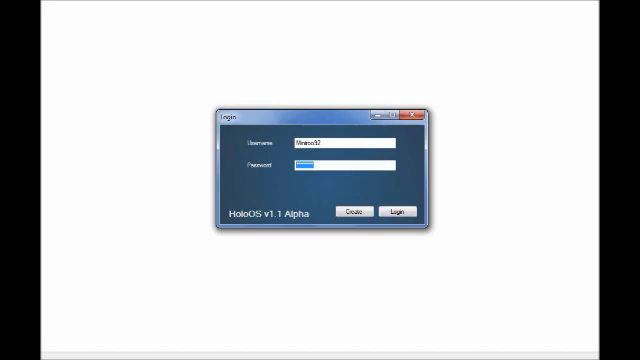
pyautogui.write('**')
pyautogui.write('***')
pyautogui.press('Return')
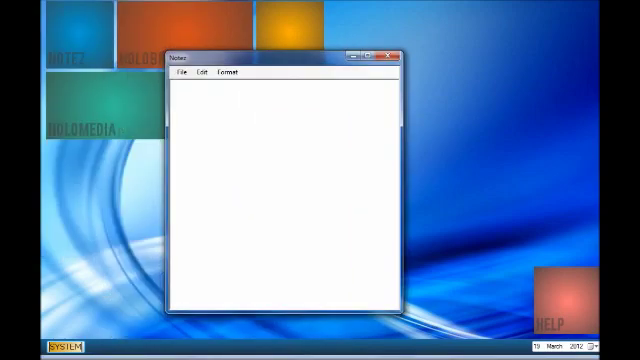
pyautogui.write('He')
pyautogui.write('llo ')
pyautogui.write('and we')
pyautogui.write('lcome to')
pyautogui.write(' the ')
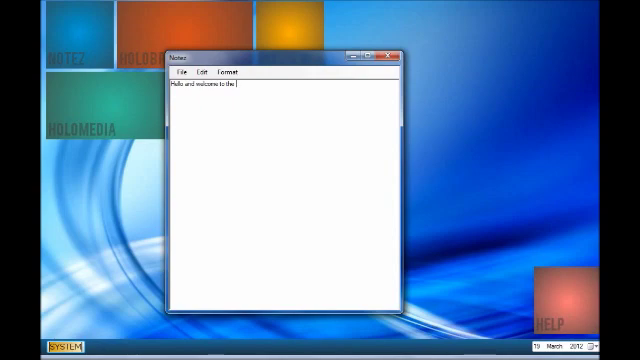
pyautogui.write('BEST ')
pyautogui.write('OS in the')
pyautogui.write(' world!')
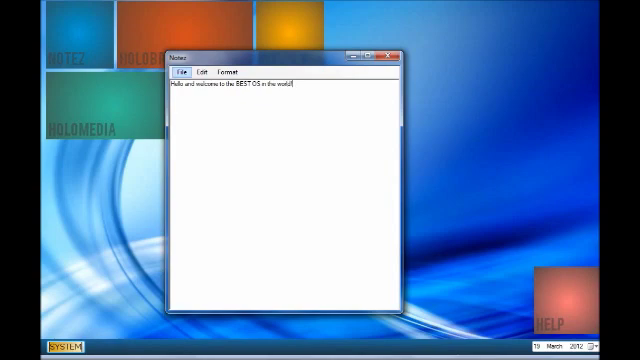
# Step: Open the note's File options and close the Notez window
pyautogui.click(181, 72)
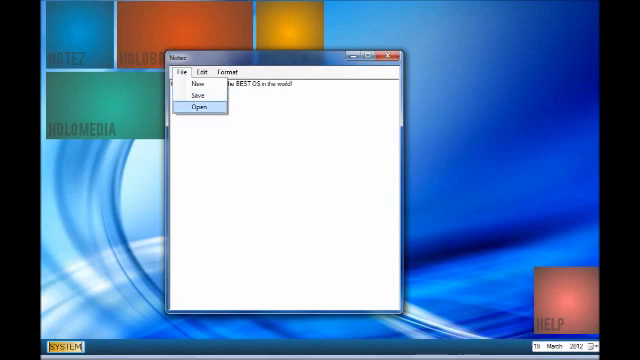
pyautogui.click(388, 56)
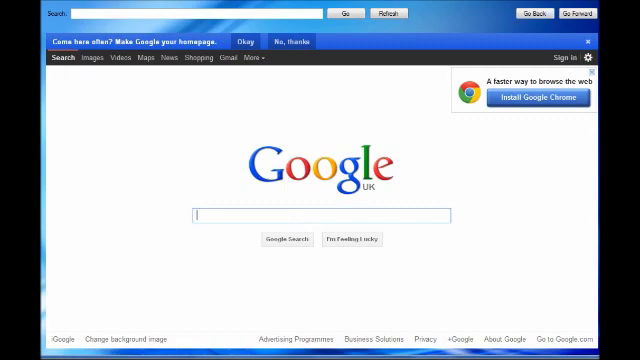
pyautogui.click(245, 41)
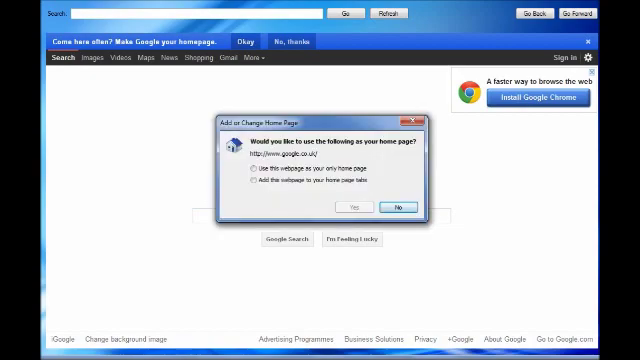
pyautogui.press('Return')
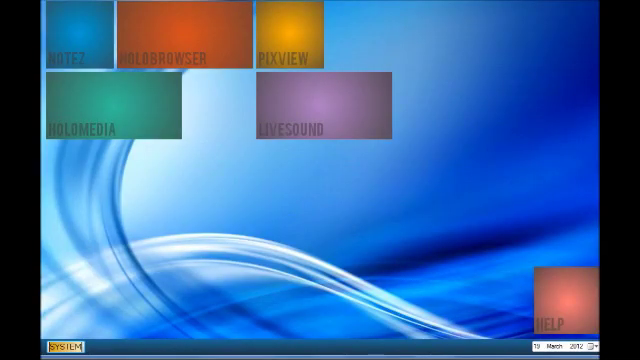
# Step: Open the Penguins picture from the Pictures library in the PixView viewer
pyautogui.hotkey('alt', 'f')
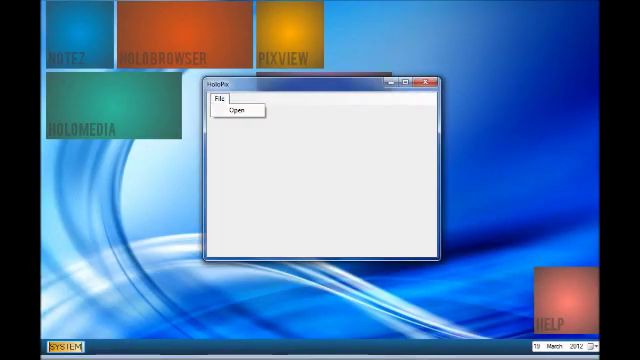
pyautogui.press('Return')
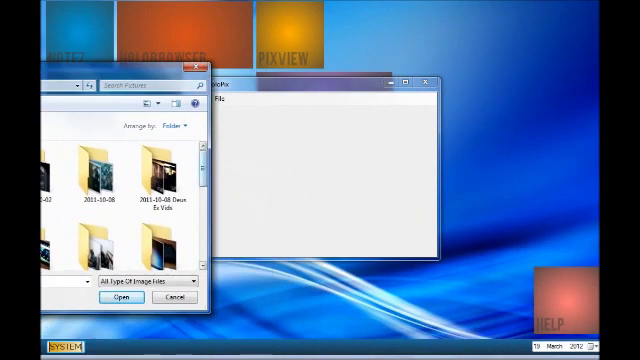
pyautogui.scroll(-2, 143, 165)
pyautogui.scroll(-1, 143, 165)
pyautogui.scroll(-1, 143, 165)
pyautogui.click(50, 205)
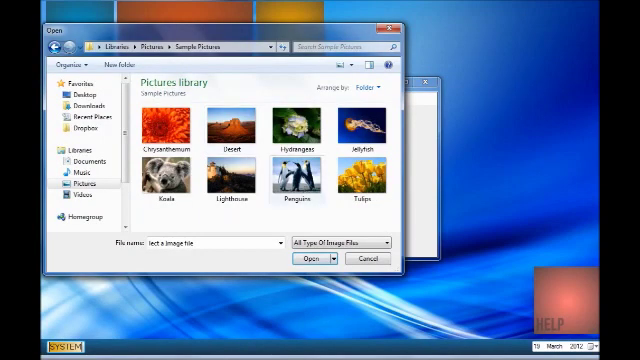
pyautogui.doubleClick(297, 175)
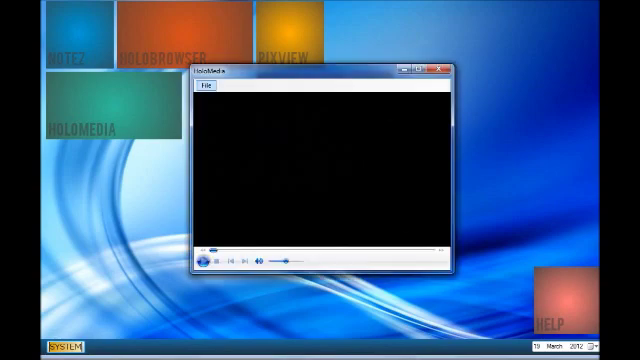
# Step: Choose Open from the HoloMedia player's File menu
pyautogui.hotkey('alt', 'f')
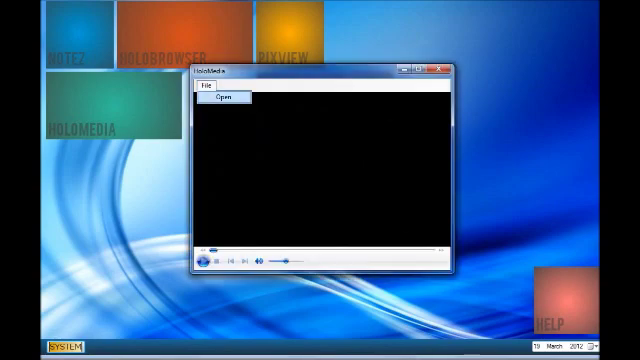
pyautogui.press('Return')
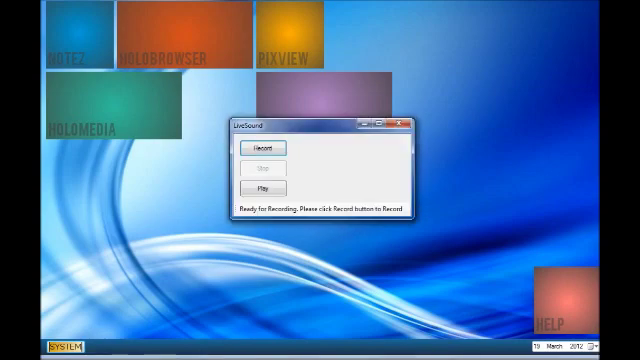
# Step: Move the LiveSound window lower, start recording, and bring up the save prompt
pyautogui.moveTo(300, 125)
pyautogui.mouseDown()
pyautogui.moveTo(270, 152)
pyautogui.moveTo(290, 147)
pyautogui.mouseUp()
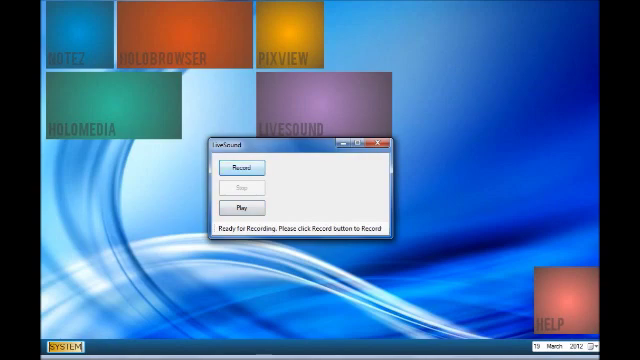
pyautogui.click(242, 167)
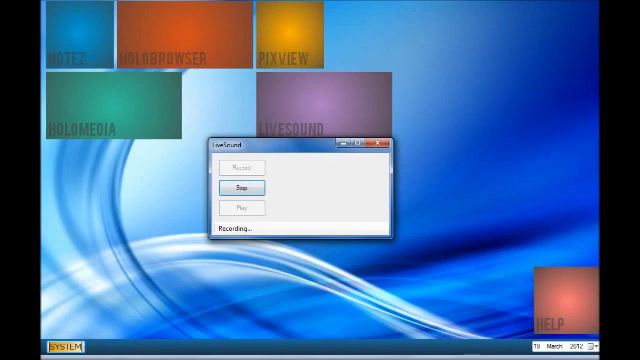
pyautogui.press('Return')
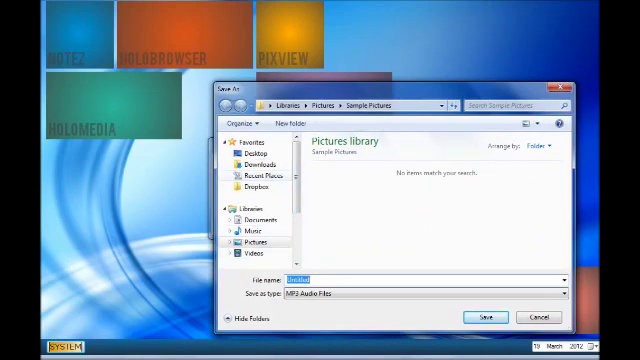
pyautogui.scroll(-3, 258, 200)
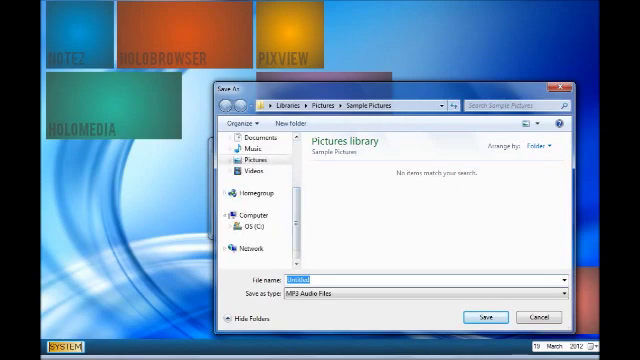
# Step: Save the recording as Untitled in the Music library, confirming replacement of the existing Untitled.mp3
pyautogui.press('Return')
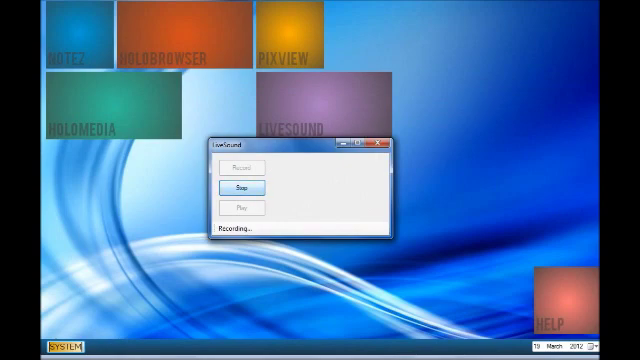
pyautogui.press('Return')
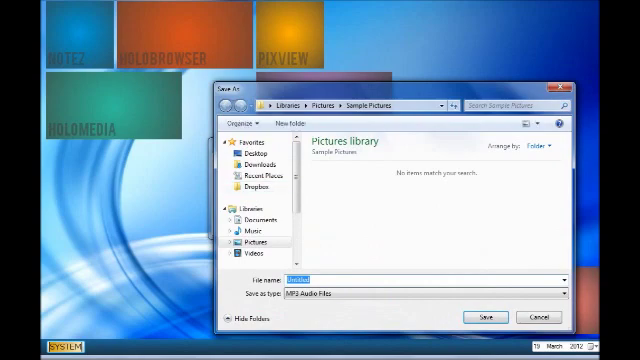
pyautogui.click(253, 231)
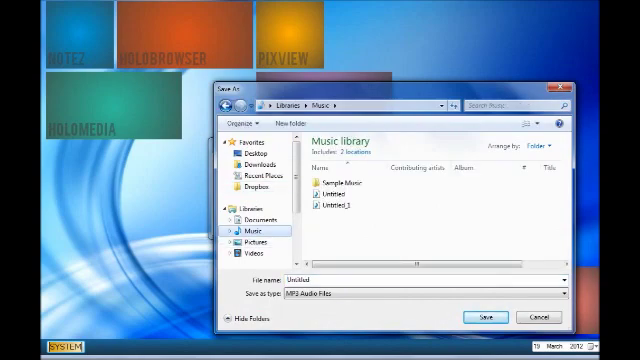
pyautogui.press('Tab')
pyautogui.press('Return')
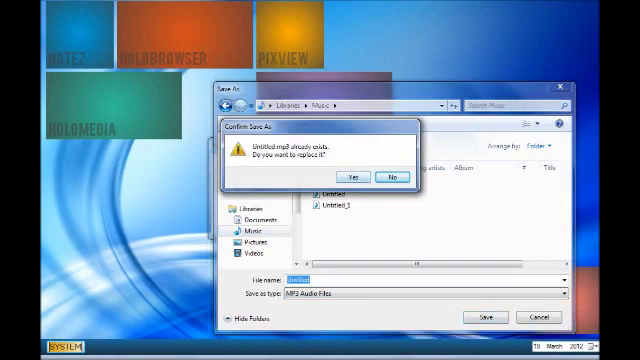
pyautogui.press('Return')
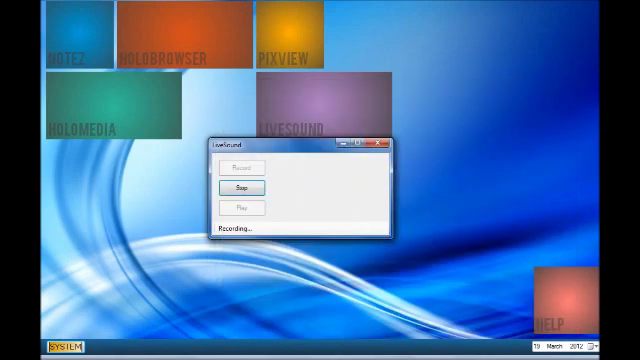
pyautogui.press('Return')
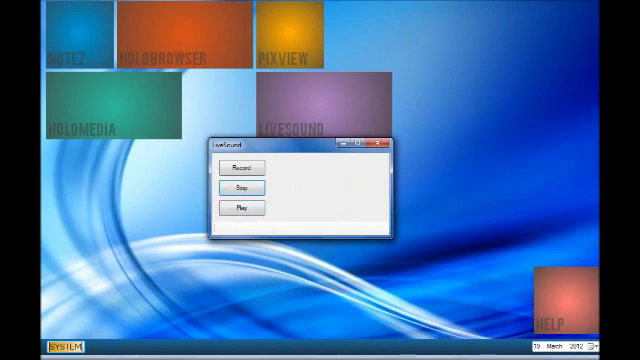
# Step: Move focus to the playback action and bring up the file picker
pyautogui.press('Tab')
pyautogui.press('Tab')
pyautogui.hotkey('shift', 'Tab')
pyautogui.press('Return')
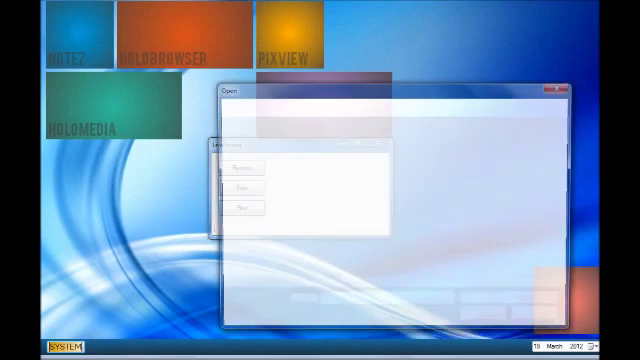
# Step: Browse saved recordings in Music, close LiveSound, and open the HoloOS help with F1
pyautogui.press('Down')
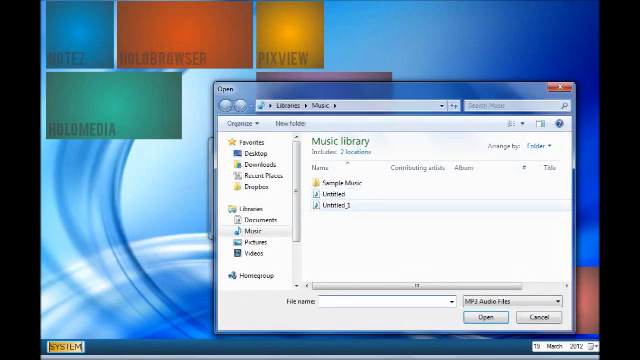
pyautogui.press('Up')
pyautogui.press('Up')
pyautogui.press('Escape')
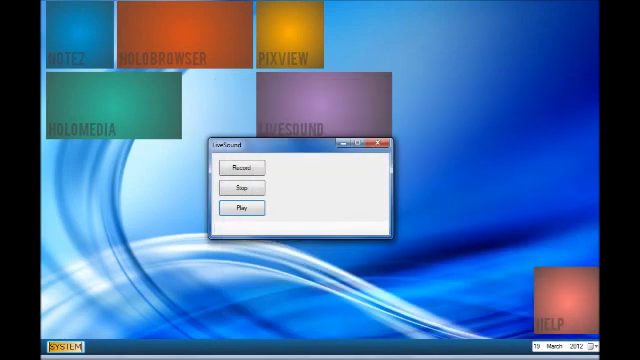
pyautogui.click(378, 144)
pyautogui.press('F1')
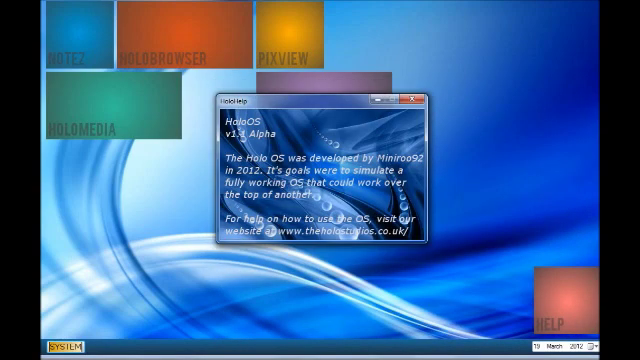
# Step: Close HoloHelp and toggle the SYSTEM panel closed and open again
pyautogui.press('Escape')
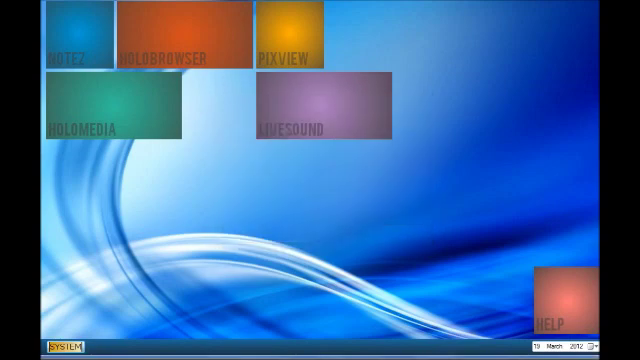
pyautogui.press('super')
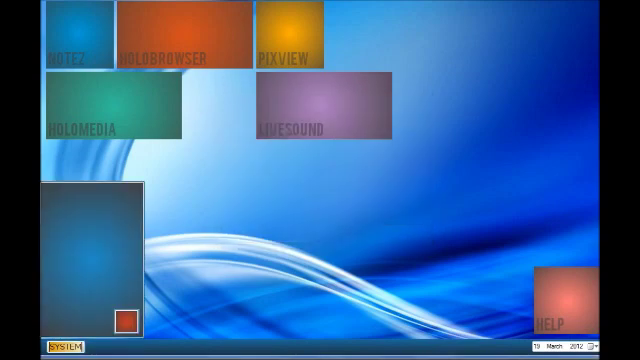
pyautogui.press('super')
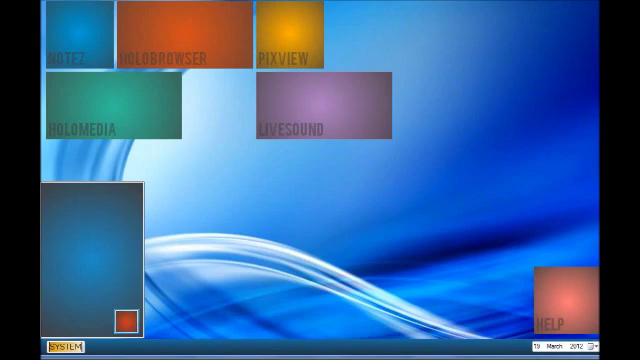
# Step: Show and hide the March 2012 calendar dropdown twice
pyautogui.hotkey('alt', 'Down')
pyautogui.press('Escape')
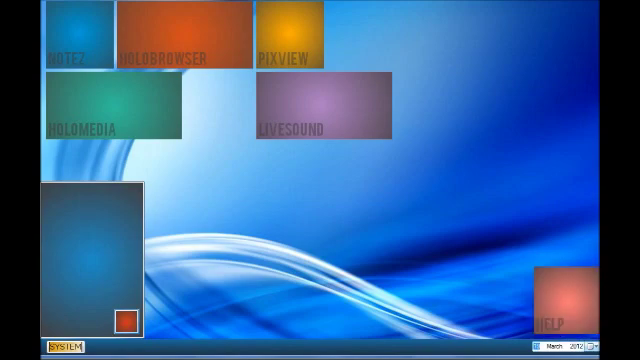
pyautogui.hotkey('alt', 'Down')
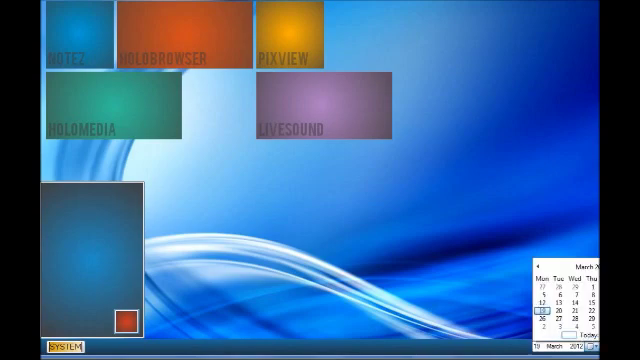
pyautogui.press('Escape')
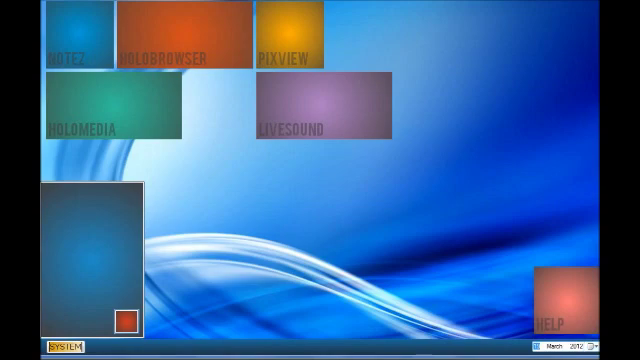
# Step: Dismiss the SYSTEM panel, leaving just the app tiles on the desktop
pyautogui.press('Escape')
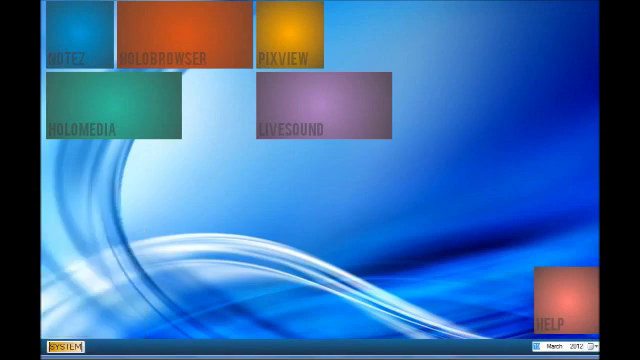